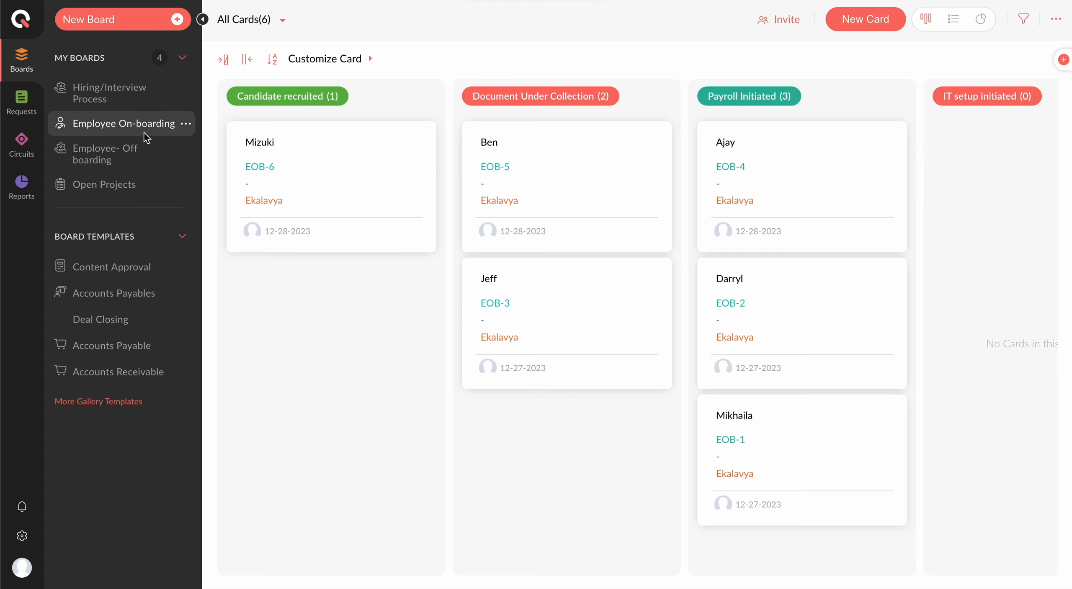
# Review the ways to create a new board, including the Procurement and Marketing templates in the board gallery
pyautogui.click(177, 19)
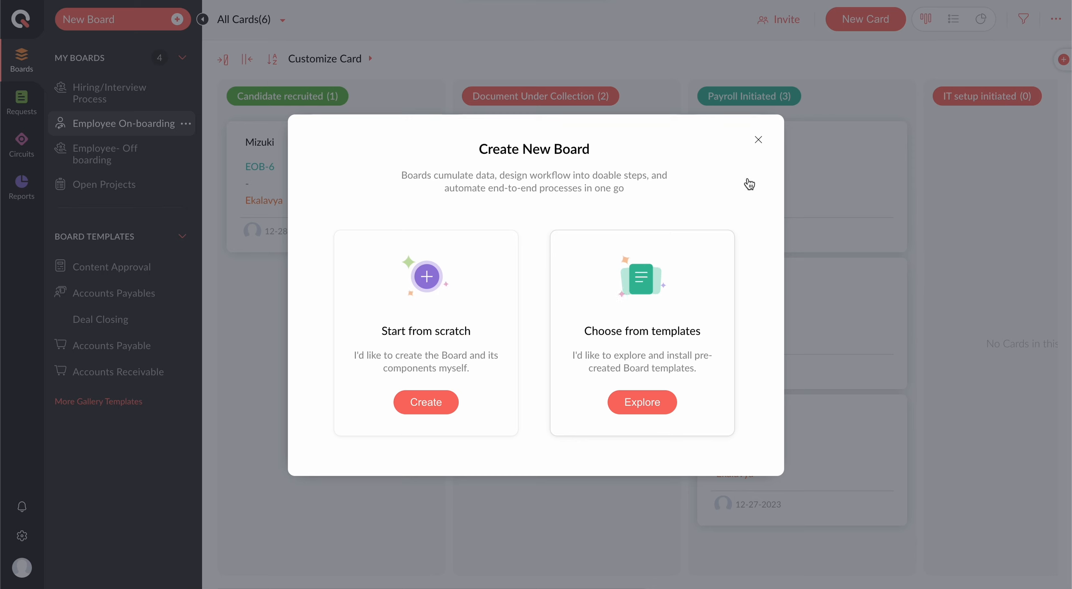
pyautogui.click(758, 140)
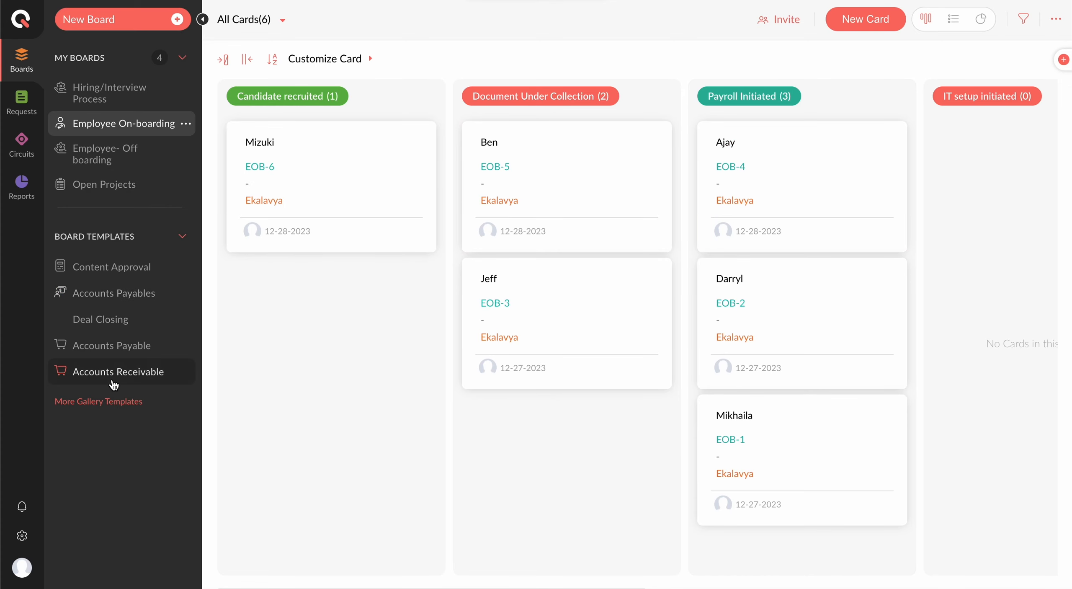
pyautogui.click(112, 398)
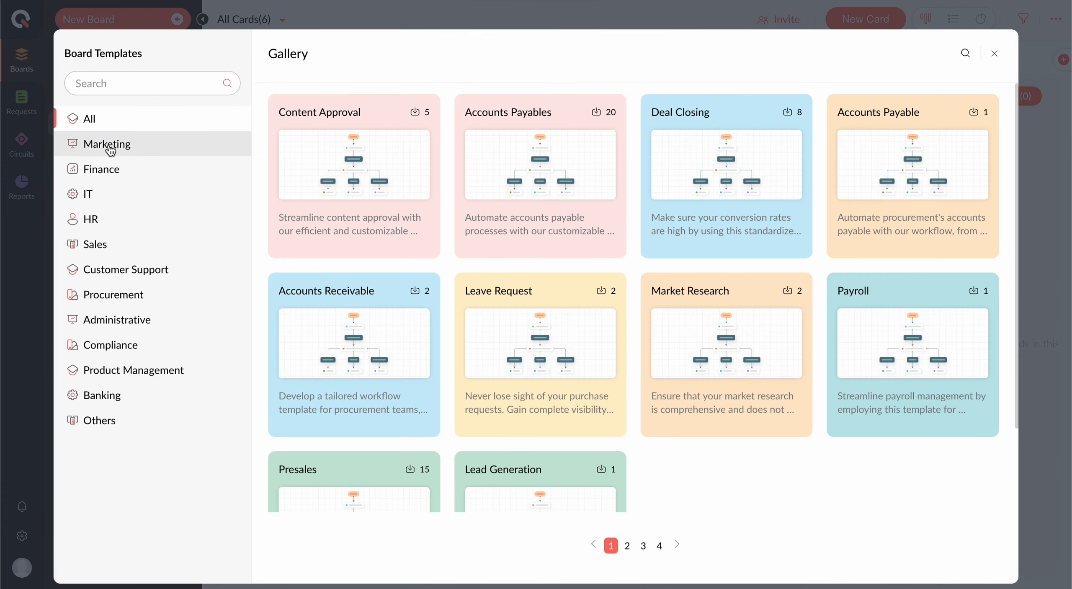
pyautogui.click(121, 294)
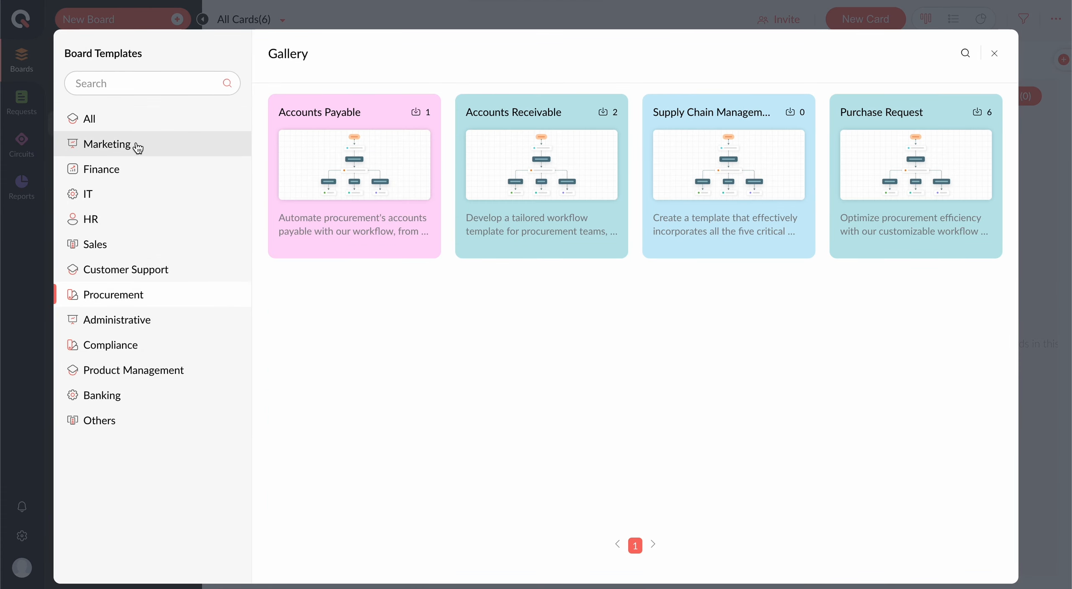
pyautogui.click(137, 146)
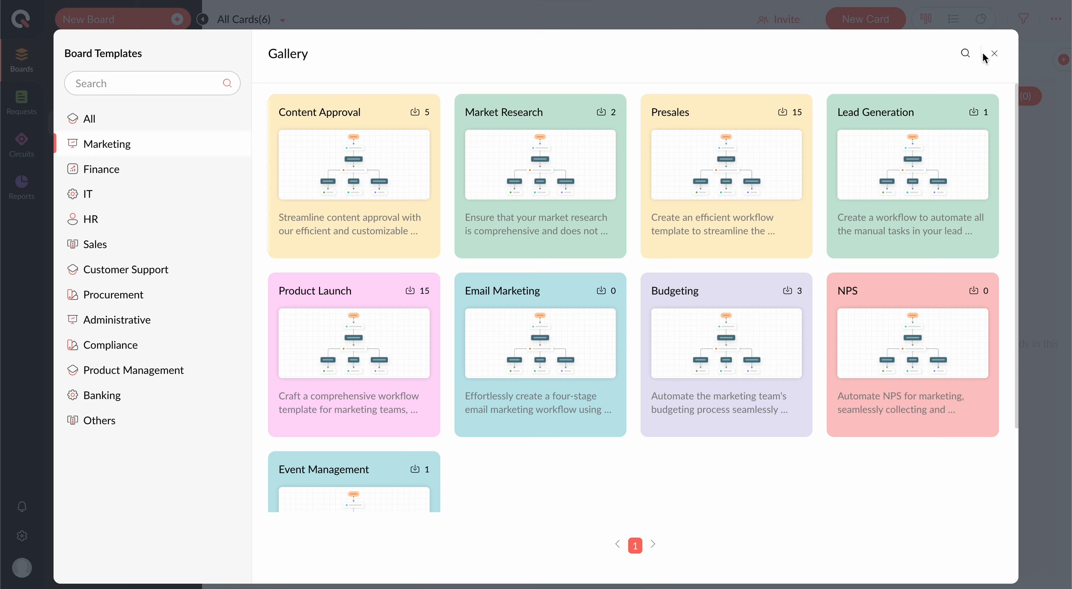
pyautogui.click(994, 54)
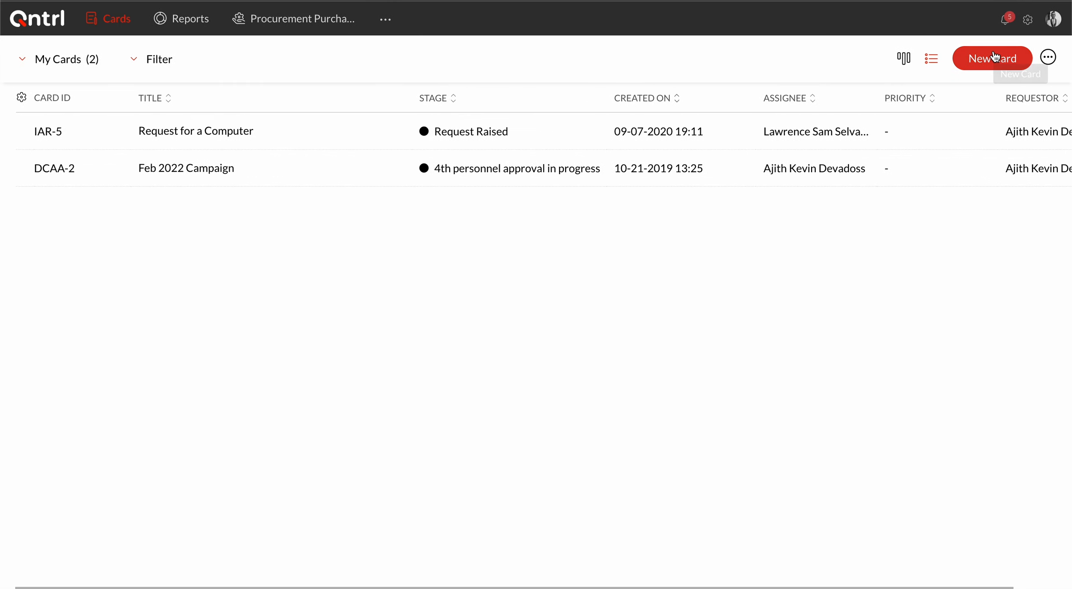
# Examine the application settings and the configuration options of the Employee On-boarding board
pyautogui.click(1028, 24)
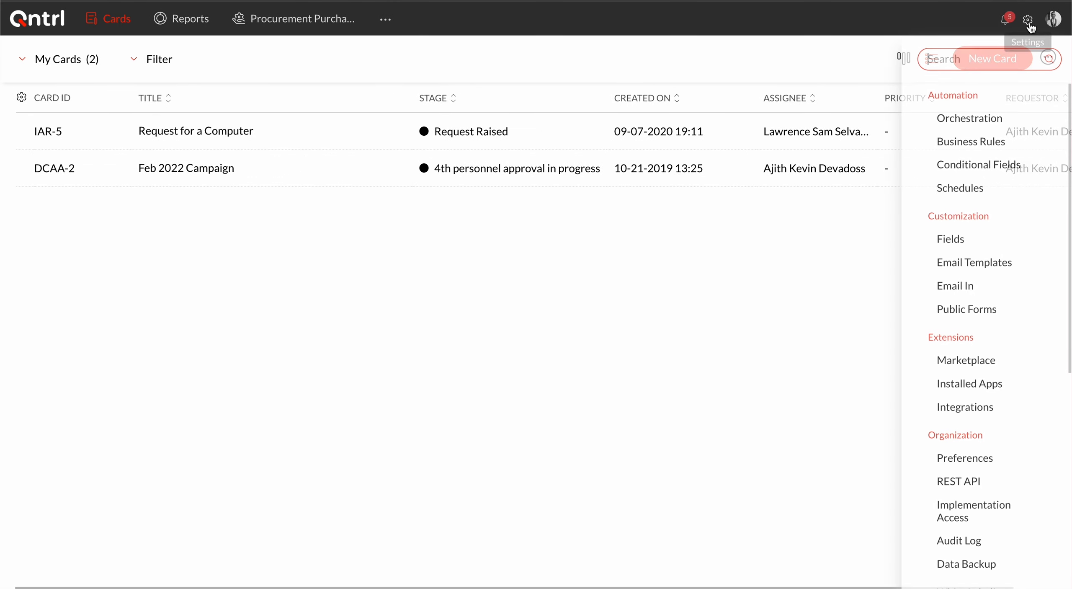
pyautogui.click(982, 113)
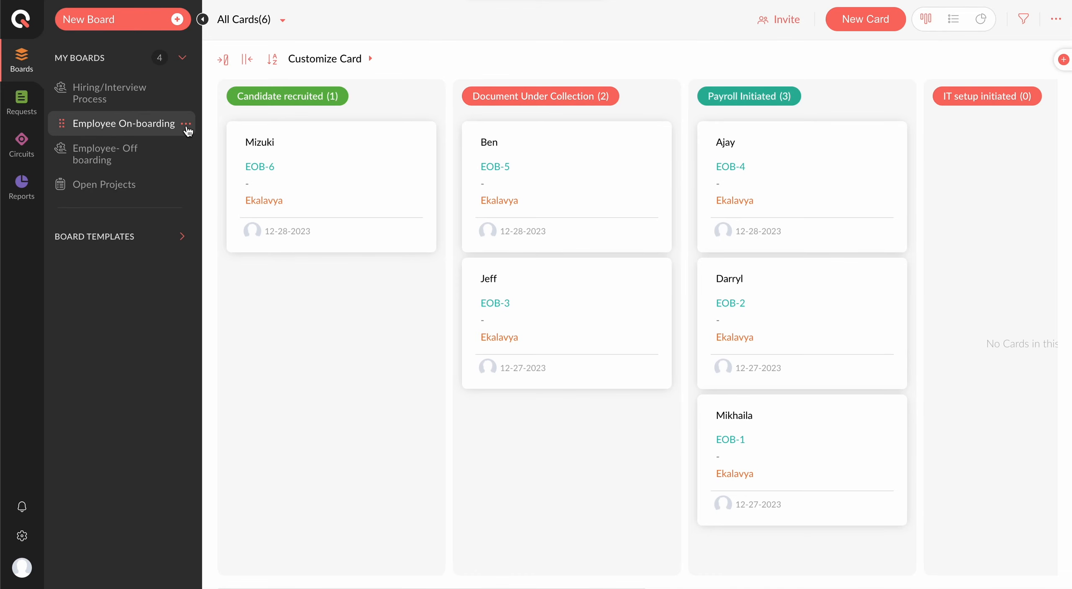
pyautogui.click(186, 124)
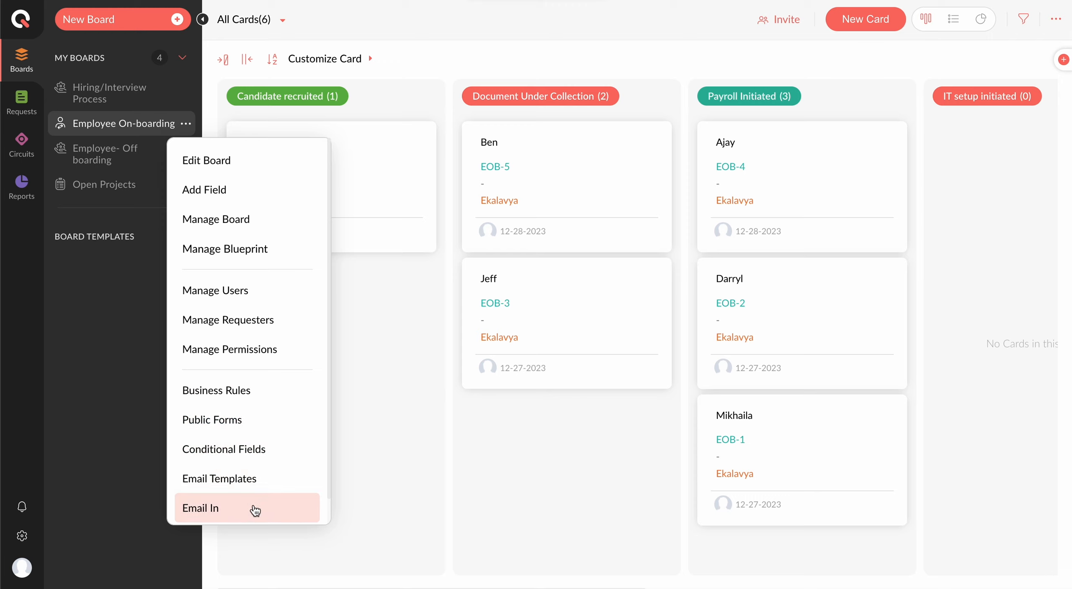
pyautogui.click(458, 464)
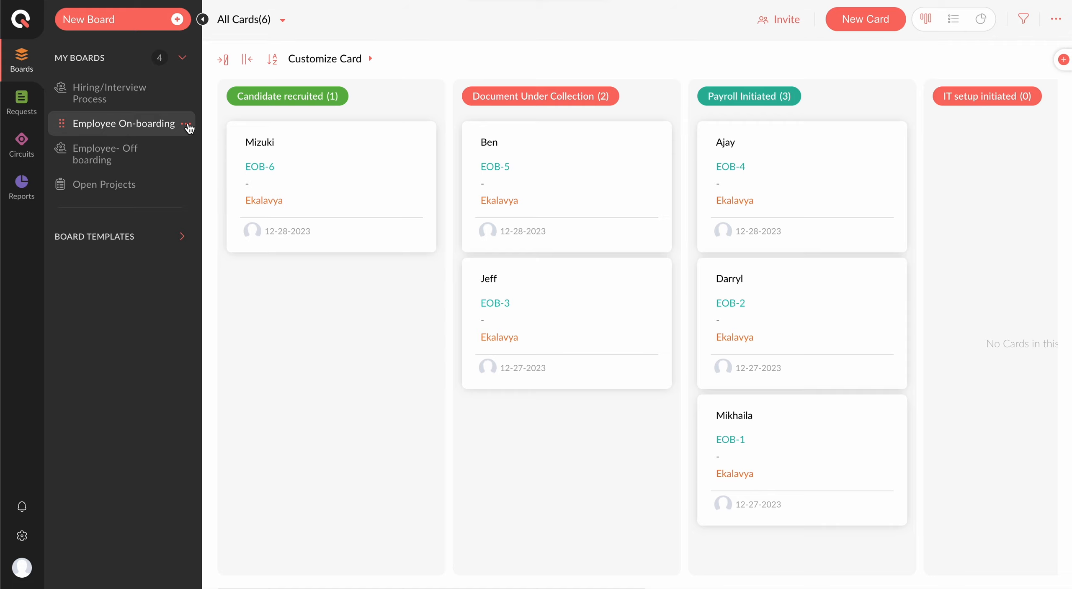
pyautogui.click(23, 536)
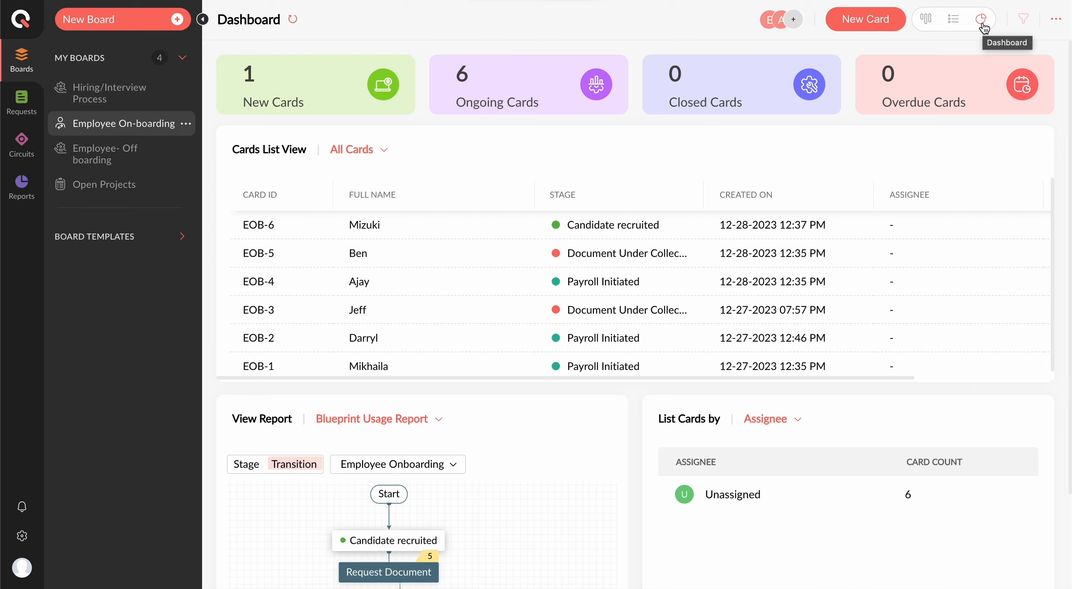
# View the Employee On-boarding cards as a list and as a kanban board by stage
pyautogui.click(952, 21)
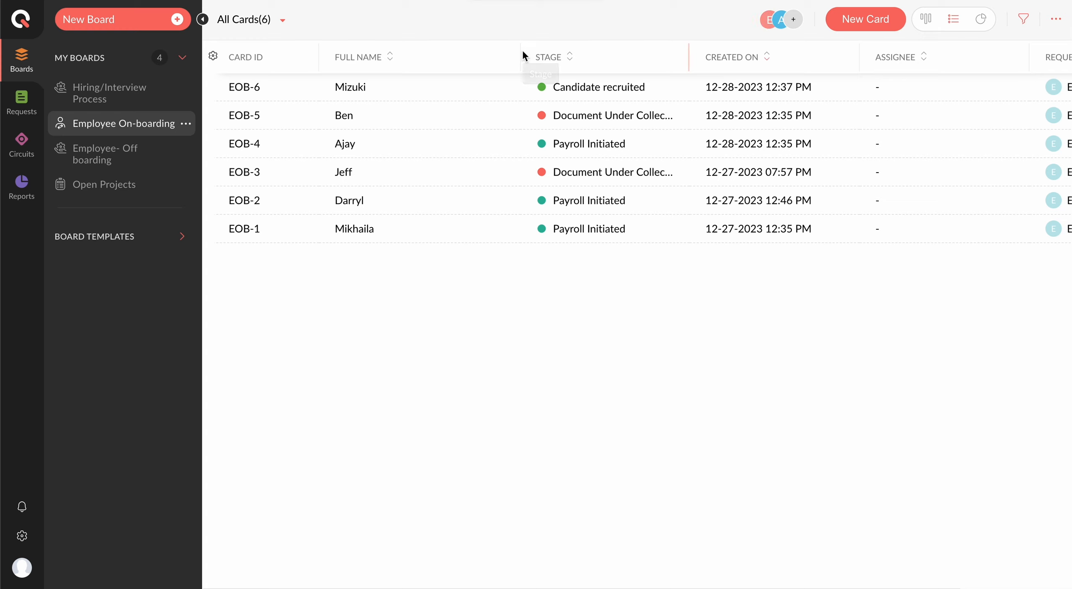
pyautogui.moveTo(519, 46); pyautogui.dragTo(568, 44)
pyautogui.click(928, 19)
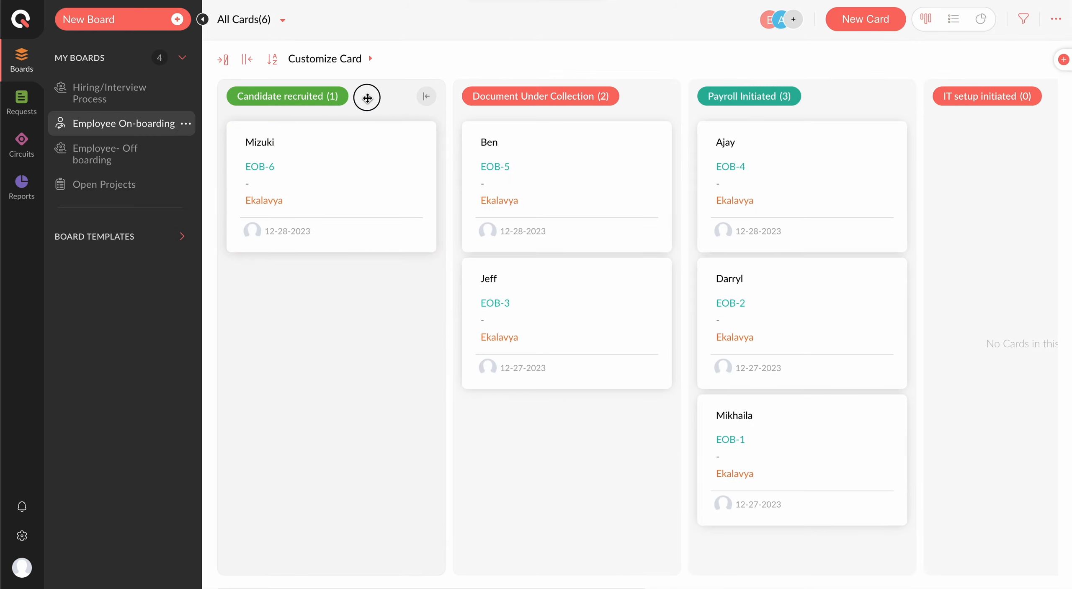
pyautogui.moveTo(367, 97); pyautogui.dragTo(609, 99)
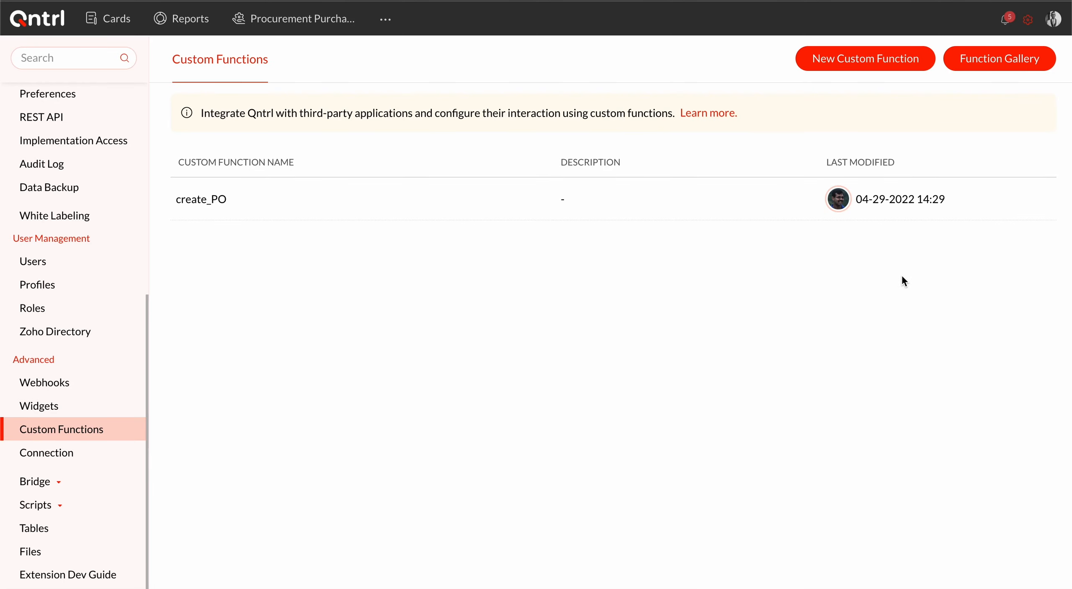
# Browse the gallery of ready-made custom functions in the advanced settings
pyautogui.click(996, 63)
pyautogui.scroll(-3, 505, 342)
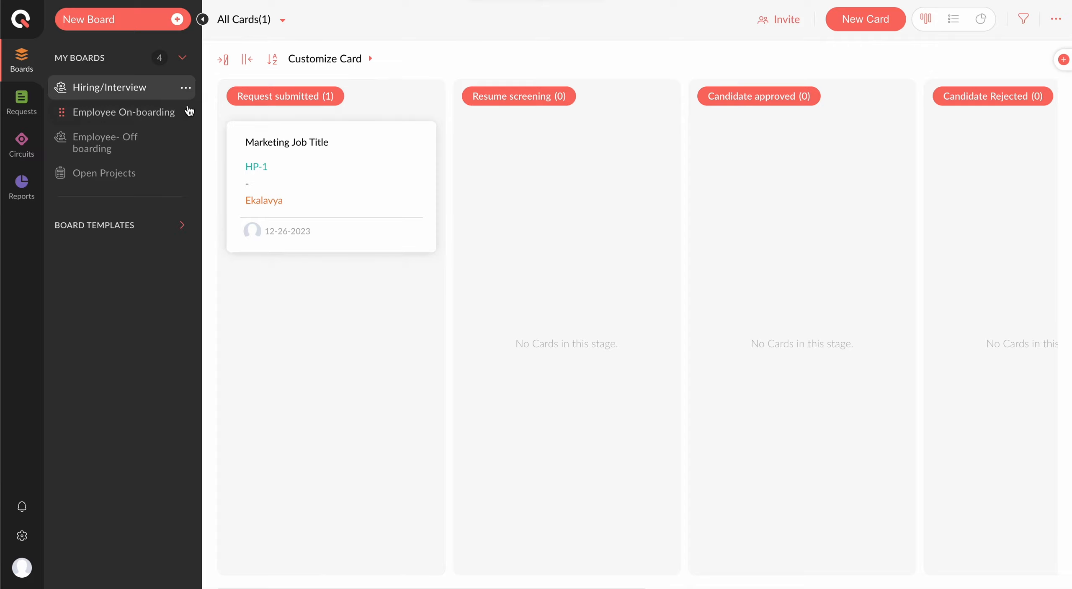
# Review the Hiring/Interview board's requester settings and open the connected card configuration of its Accept Offer transition
pyautogui.click(185, 88)
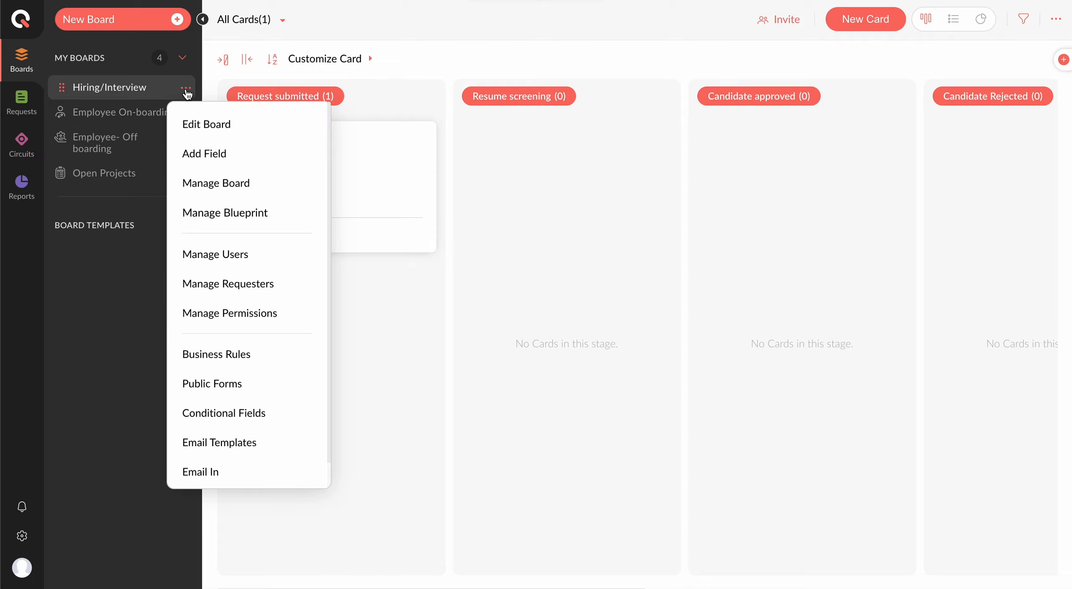
pyautogui.click(212, 275)
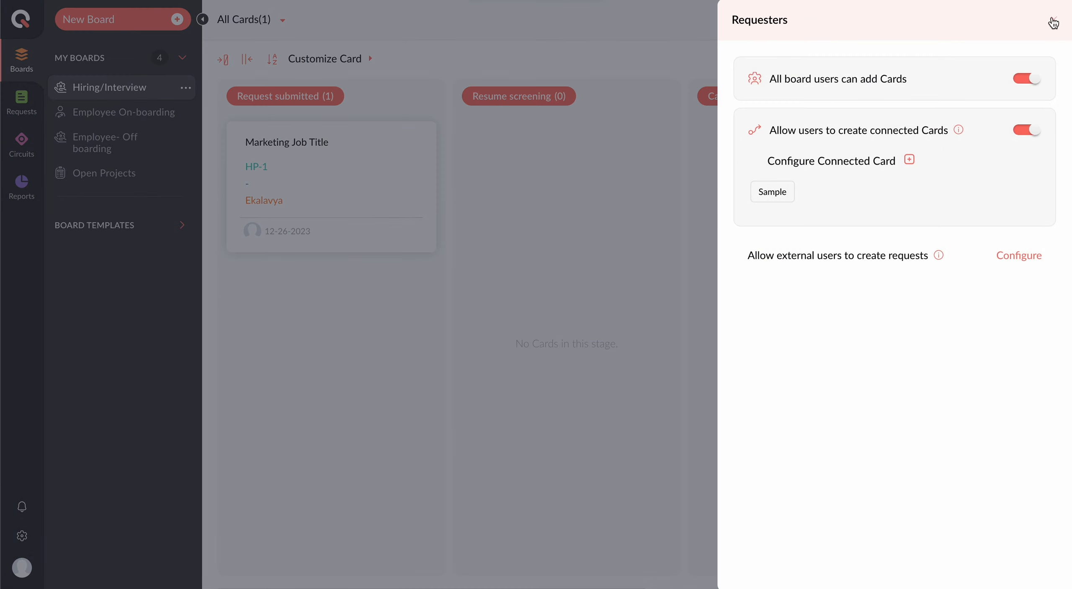
pyautogui.click(1053, 23)
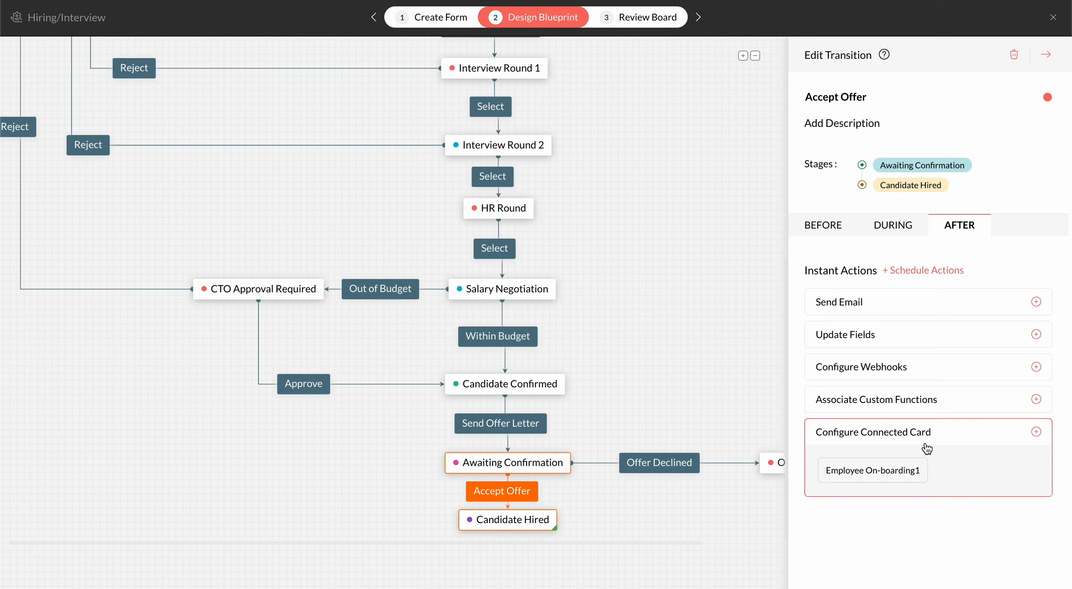
pyautogui.click(1035, 431)
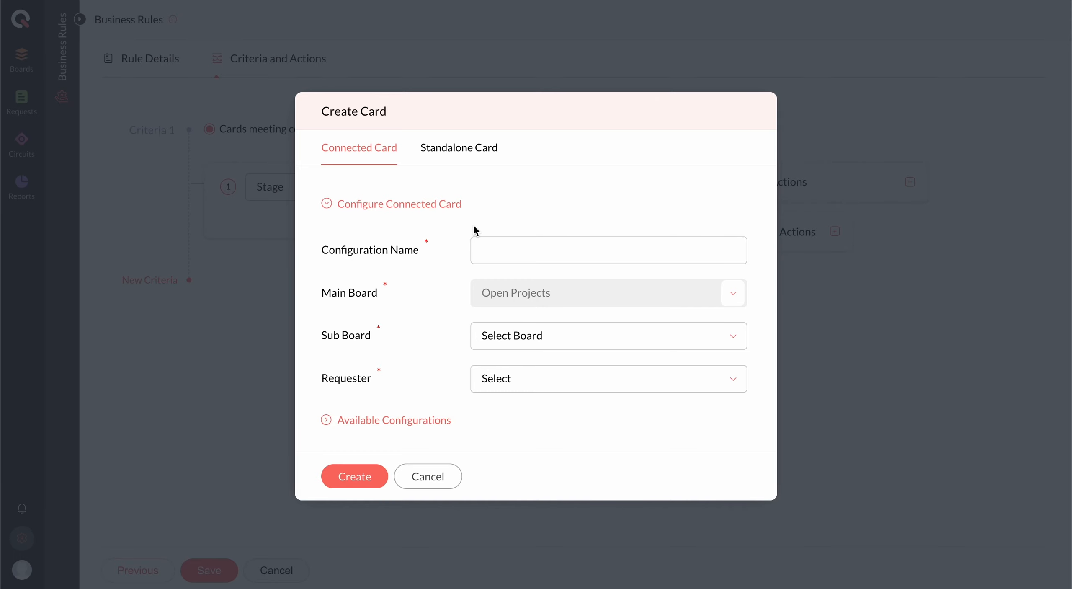
# Compare the connected and standalone options of the Create Card instant action in the Open Projects business rule
pyautogui.click(429, 476)
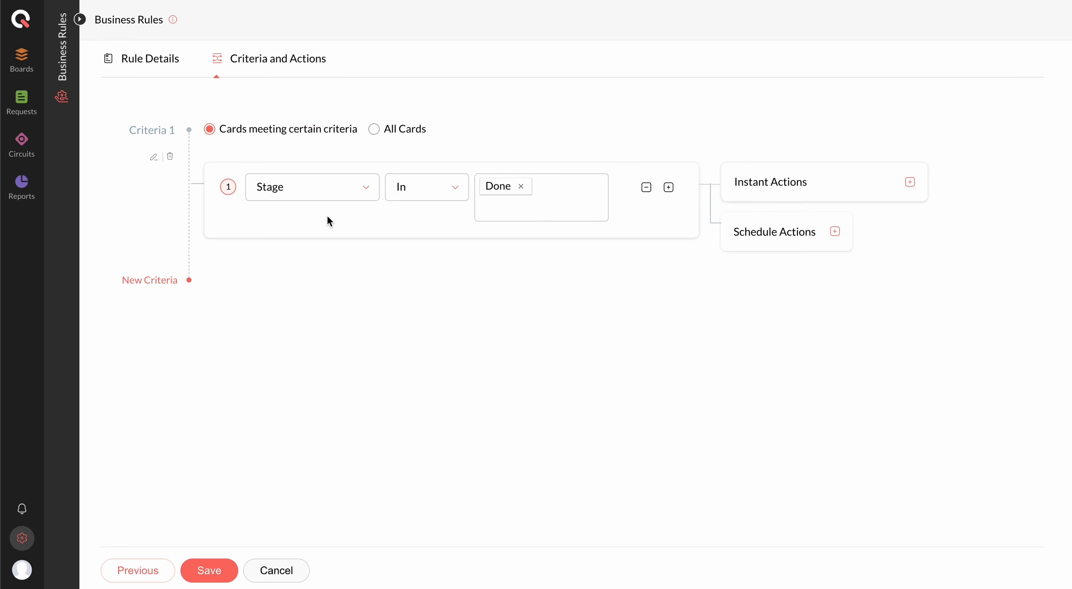
pyautogui.click(493, 206)
pyautogui.click(907, 187)
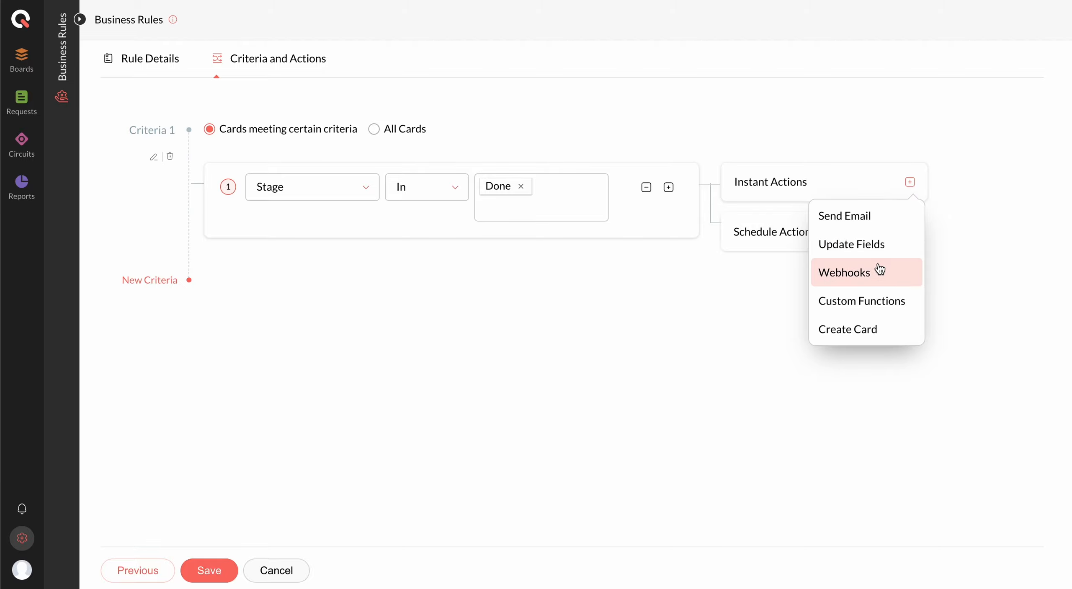
pyautogui.click(861, 330)
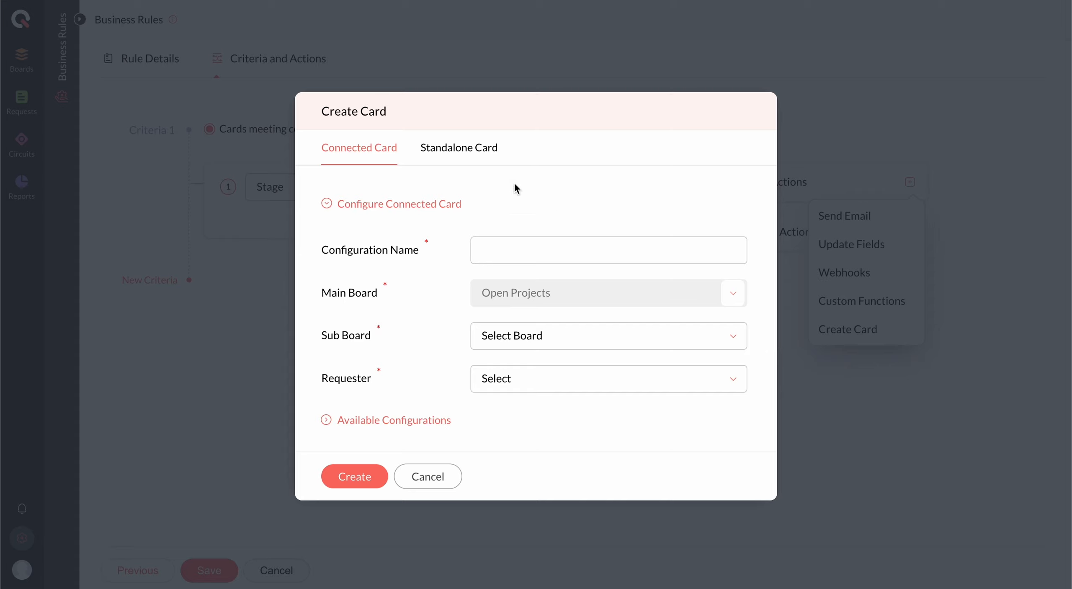
pyautogui.click(468, 148)
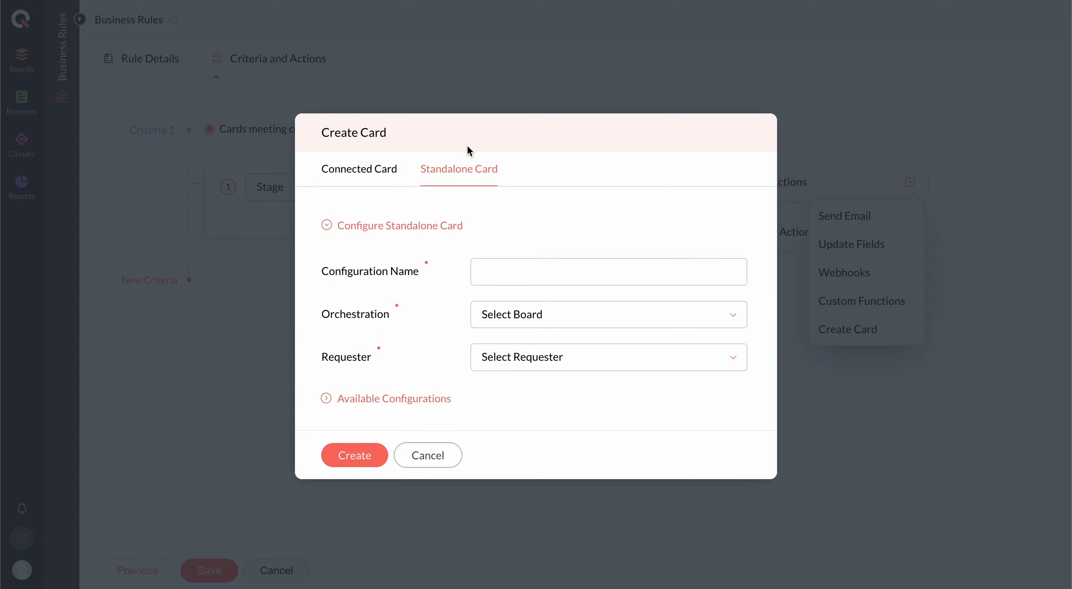
pyautogui.click(382, 169)
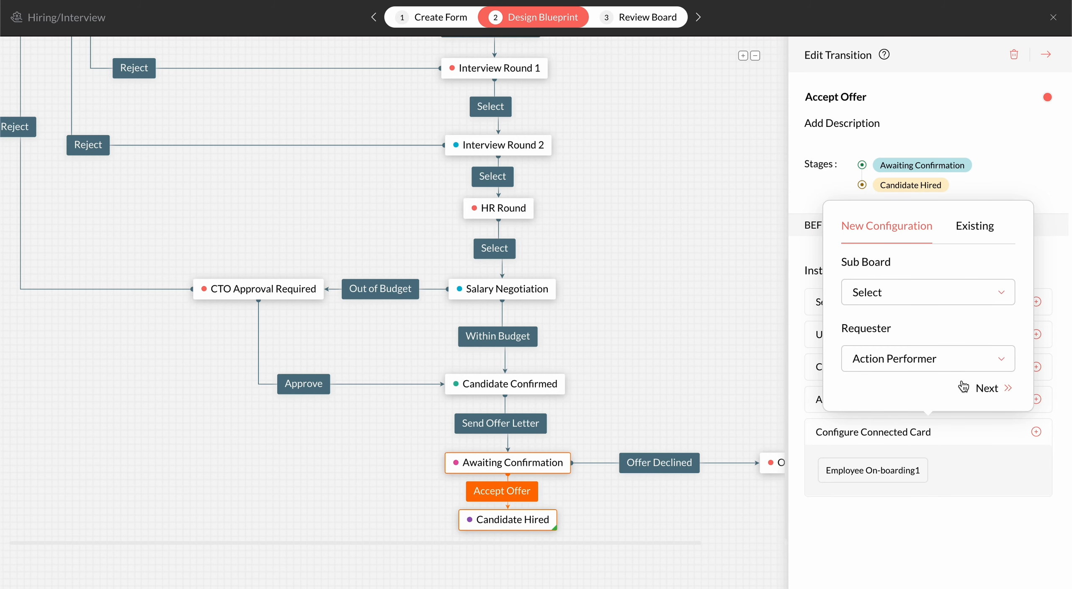
# Check the new and existing connected card configurations offered for the Accept Offer transition
pyautogui.click(987, 387)
pyautogui.click(798, 442)
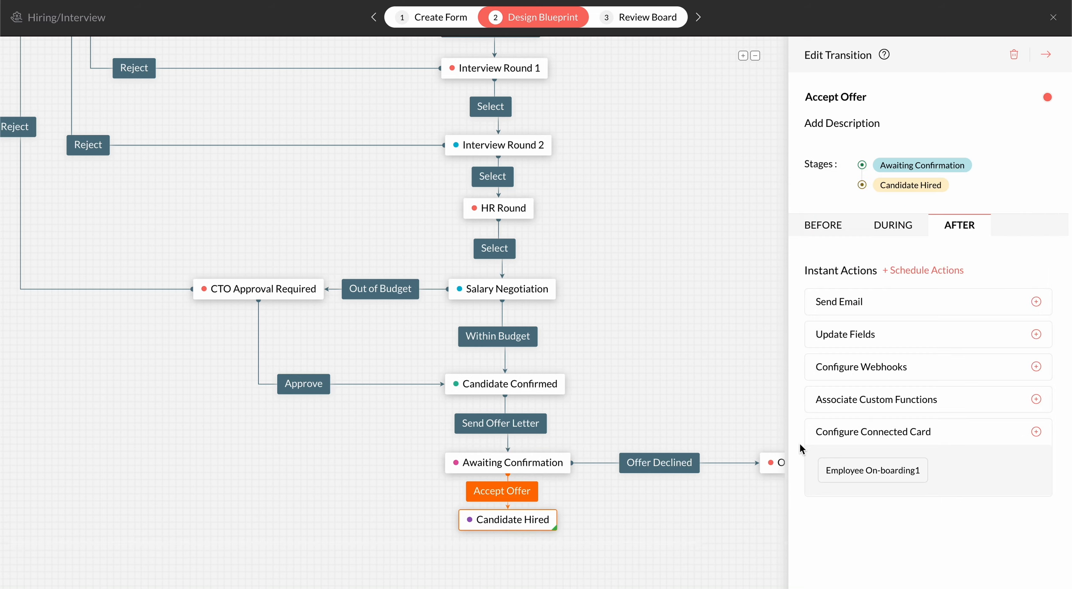
pyautogui.click(1035, 431)
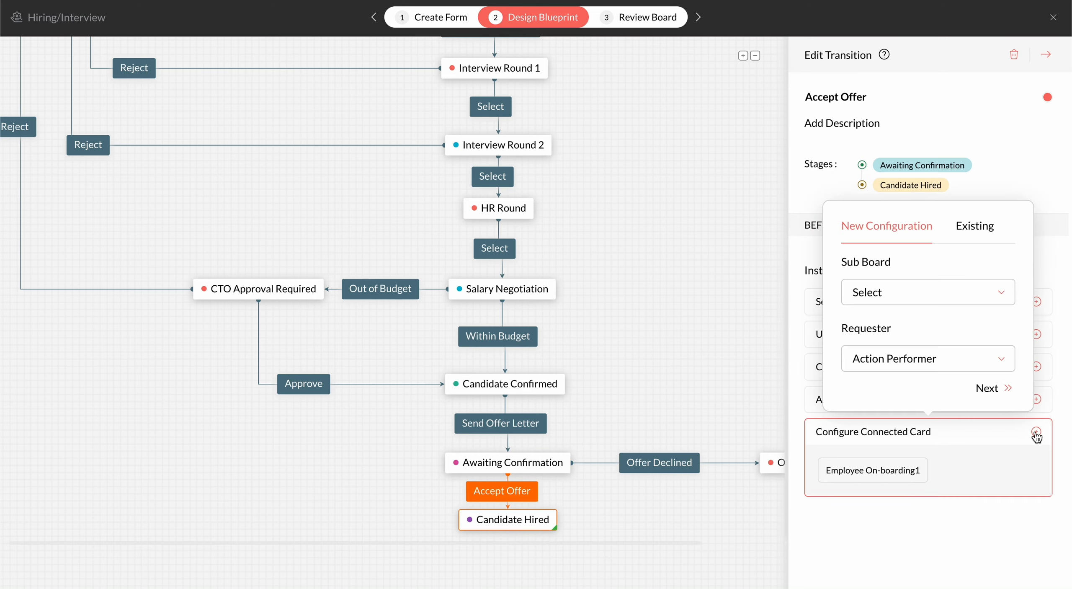
pyautogui.click(976, 229)
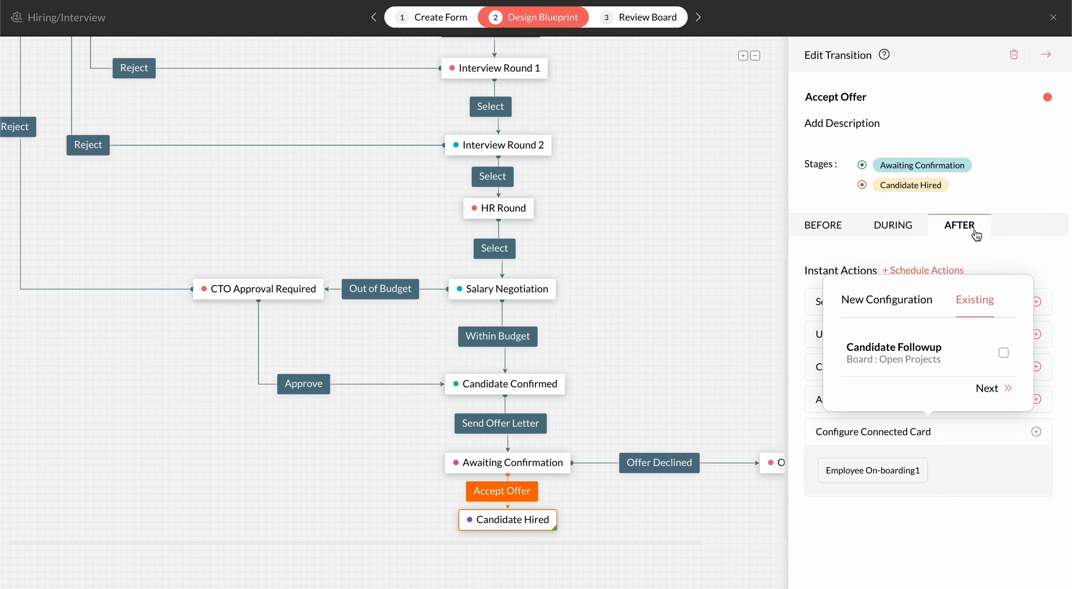
pyautogui.click(904, 307)
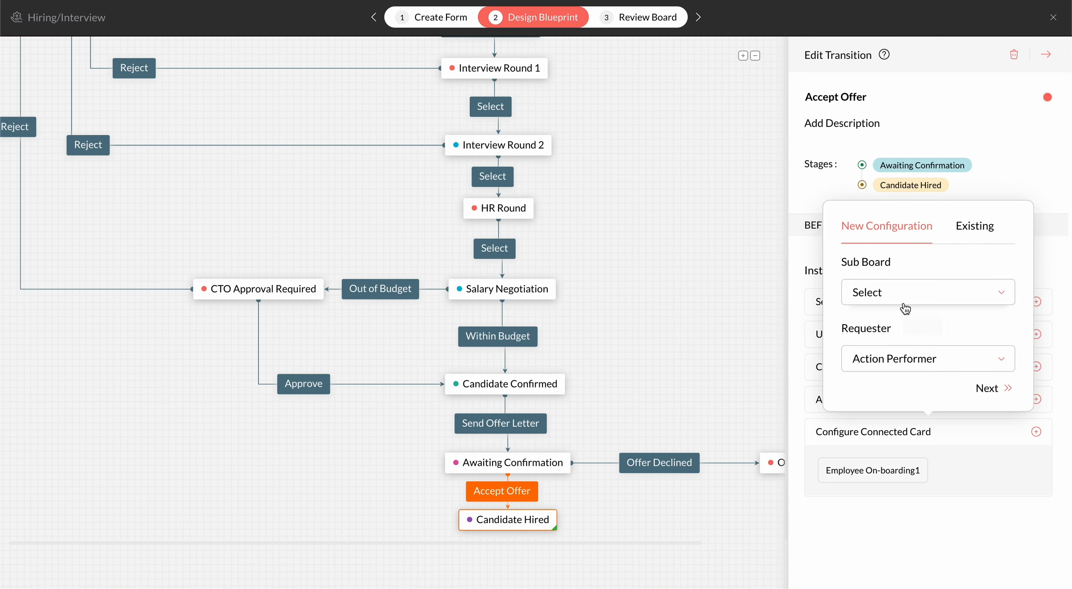
# Configure a connected card with sub board Employee On-boarding and requester Action Performer, and go through its field mapping
pyautogui.click(904, 307)
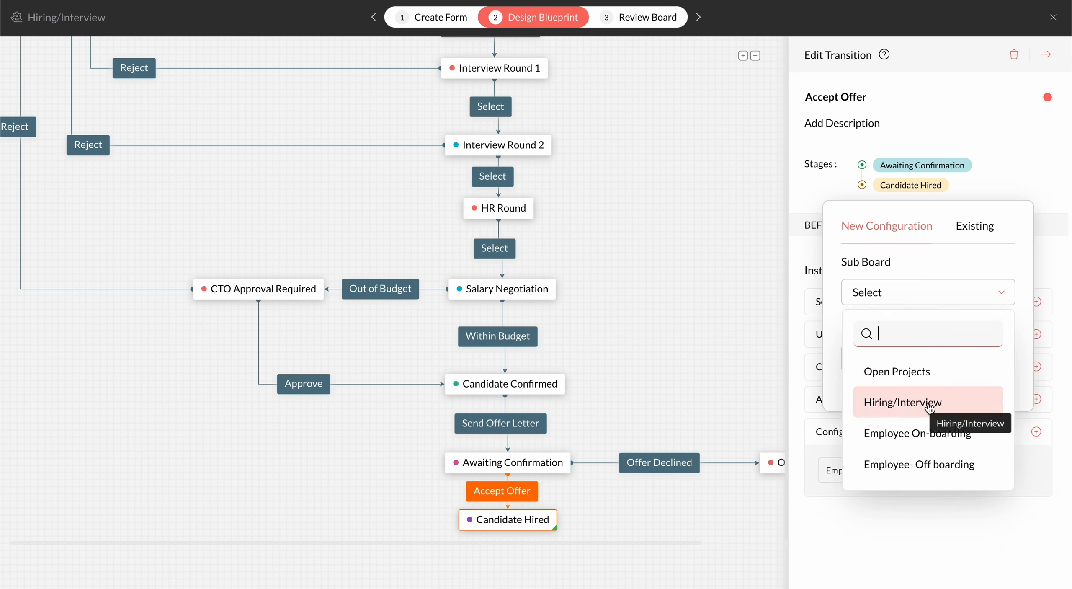
pyautogui.click(930, 429)
pyautogui.click(910, 370)
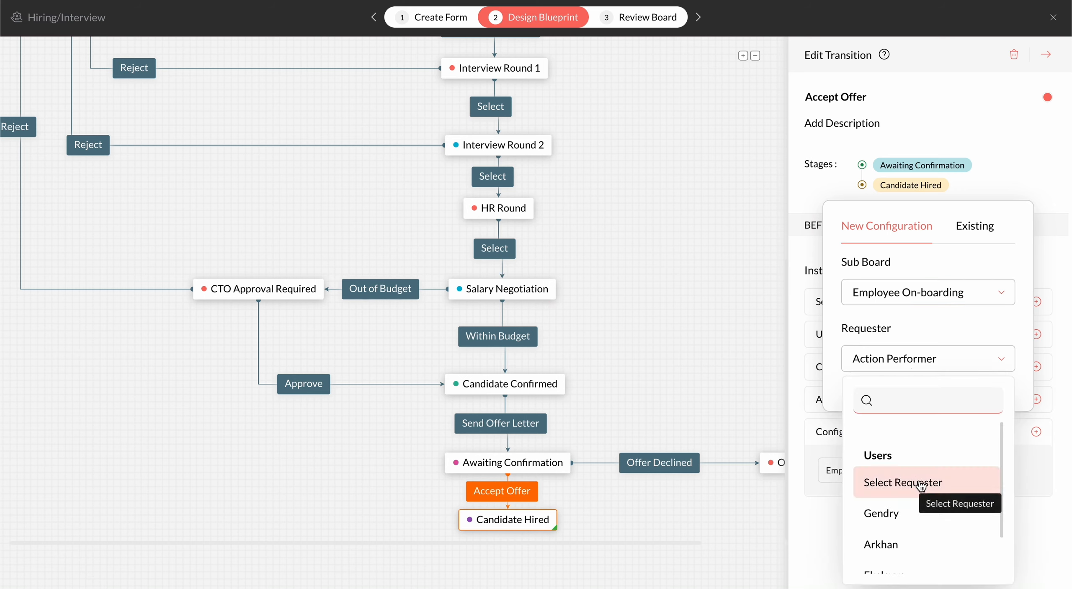
pyautogui.click(839, 404)
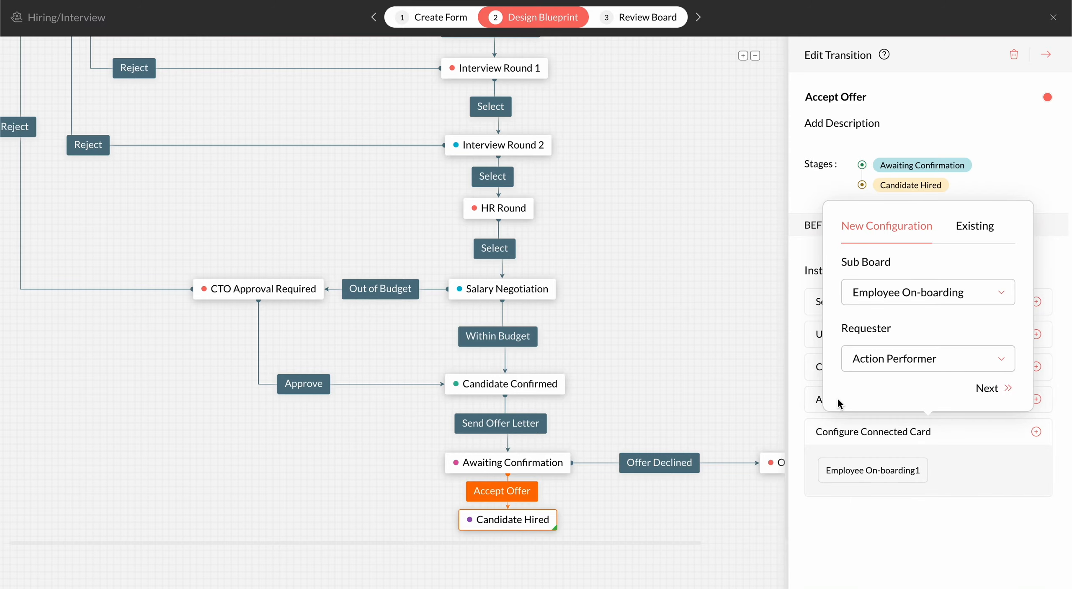
pyautogui.click(986, 389)
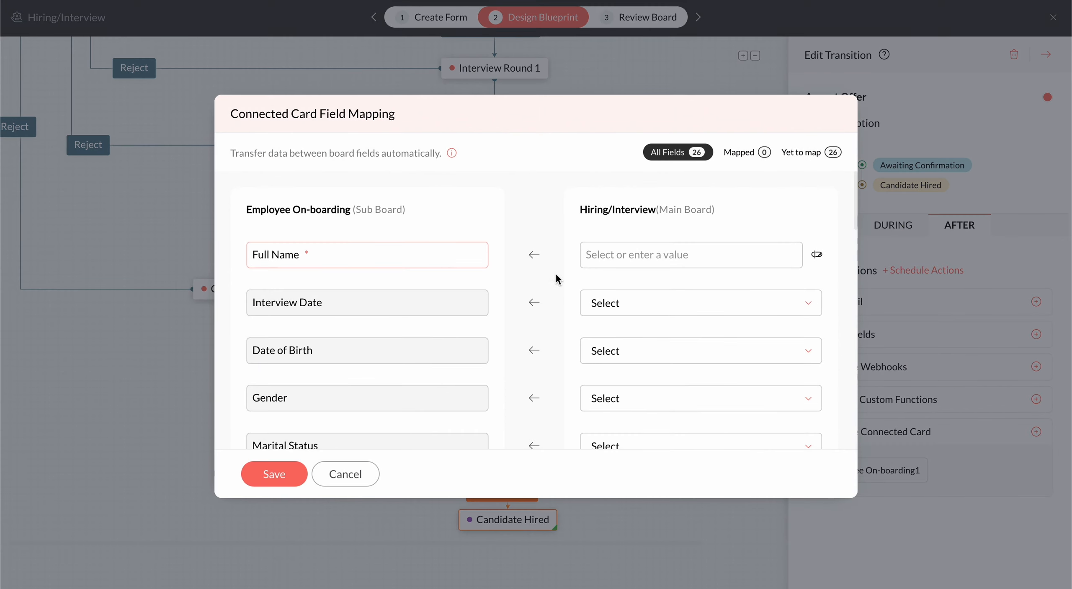
pyautogui.scroll(-5, 599, 352)
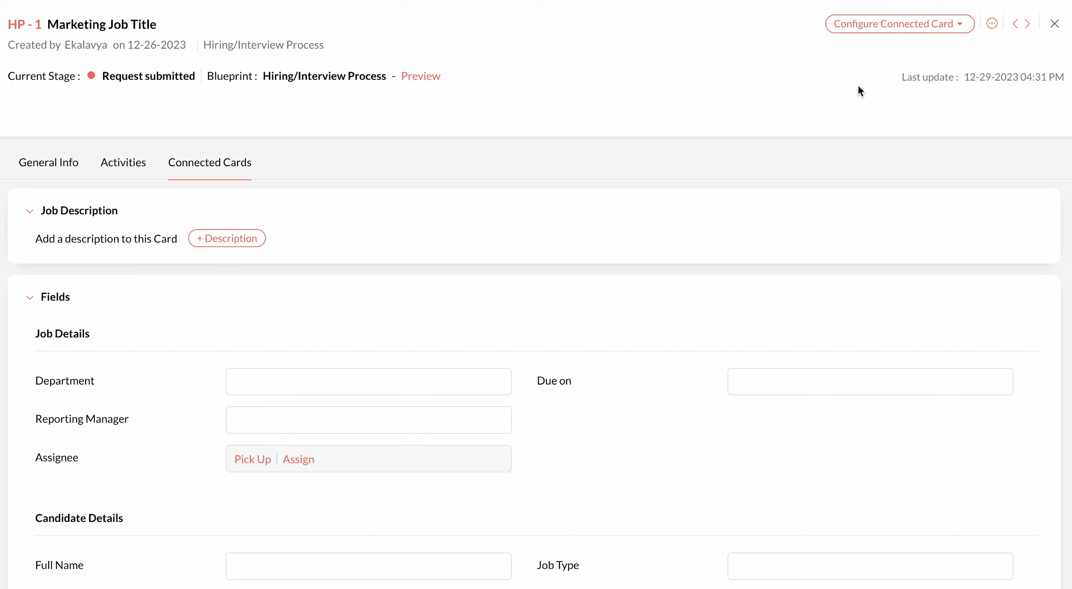
# View the connected card configuration available on the Marketing Job Title card
pyautogui.click(878, 24)
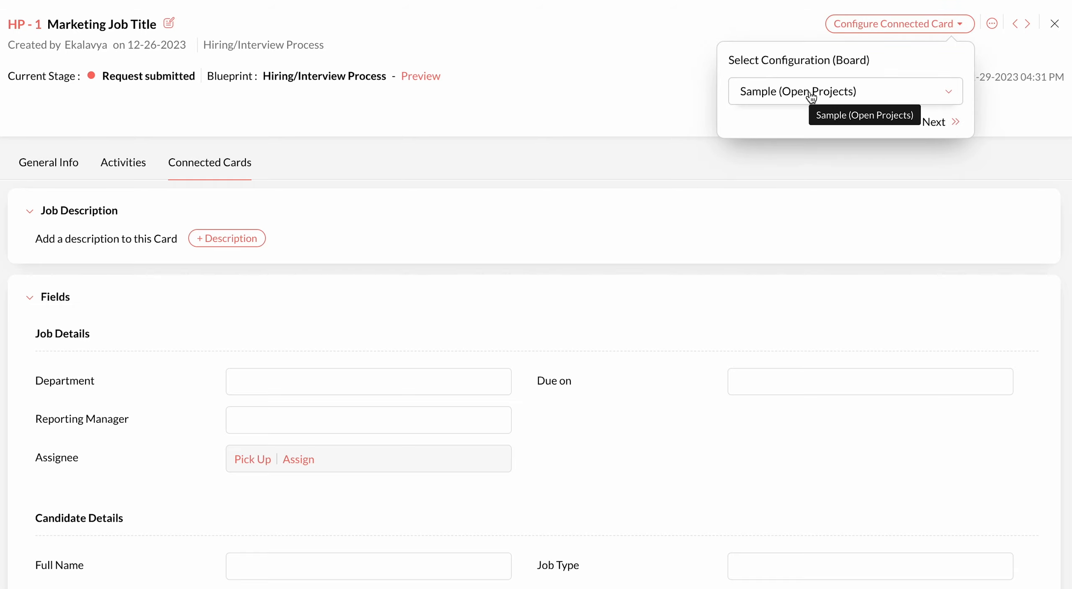
pyautogui.click(702, 52)
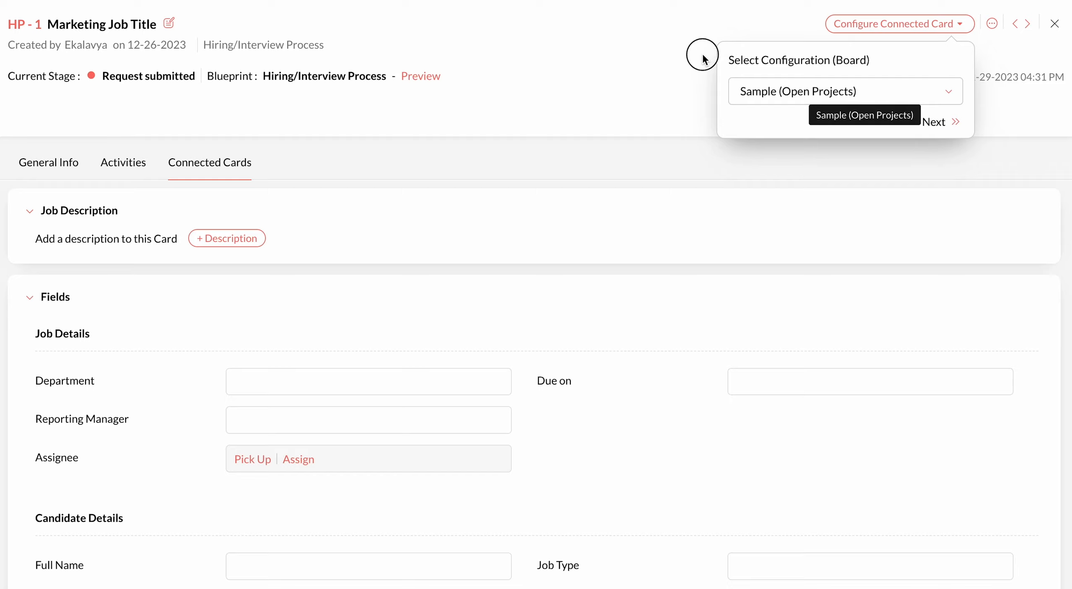
# Review the Marketing Job Title card's connected cards in the Tree View, Stage View and History
pyautogui.scroll(-10, 579, 349)
pyautogui.scroll(-10, 579, 350)
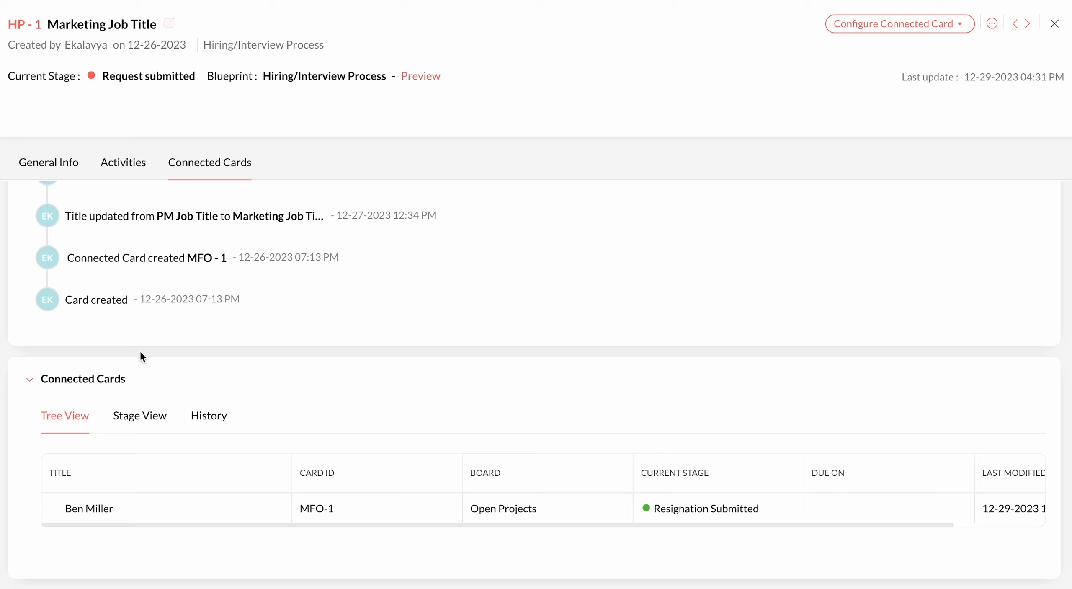
pyautogui.click(139, 423)
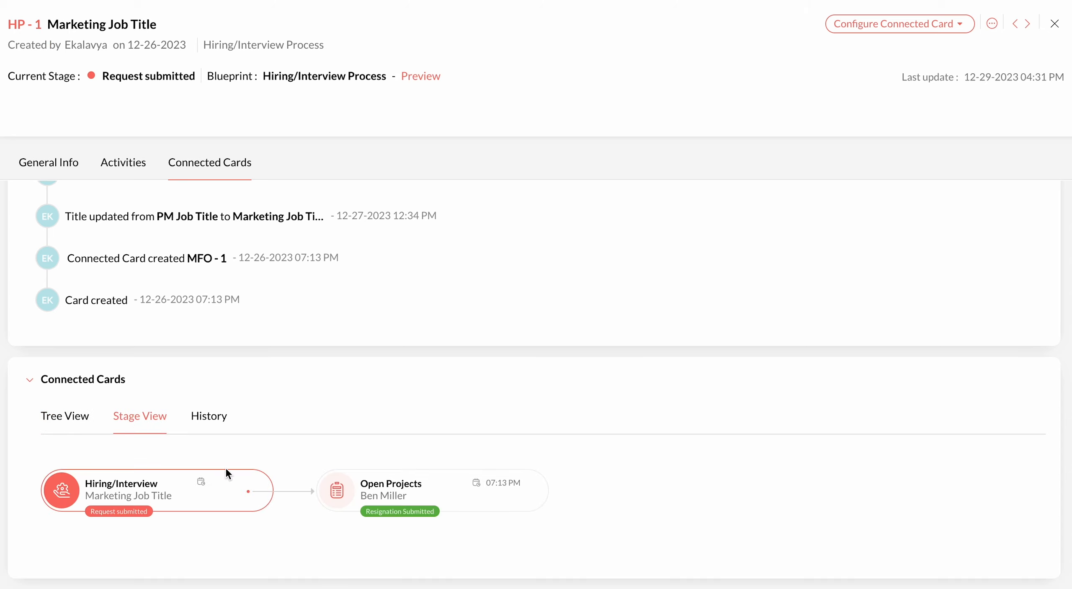
pyautogui.click(216, 418)
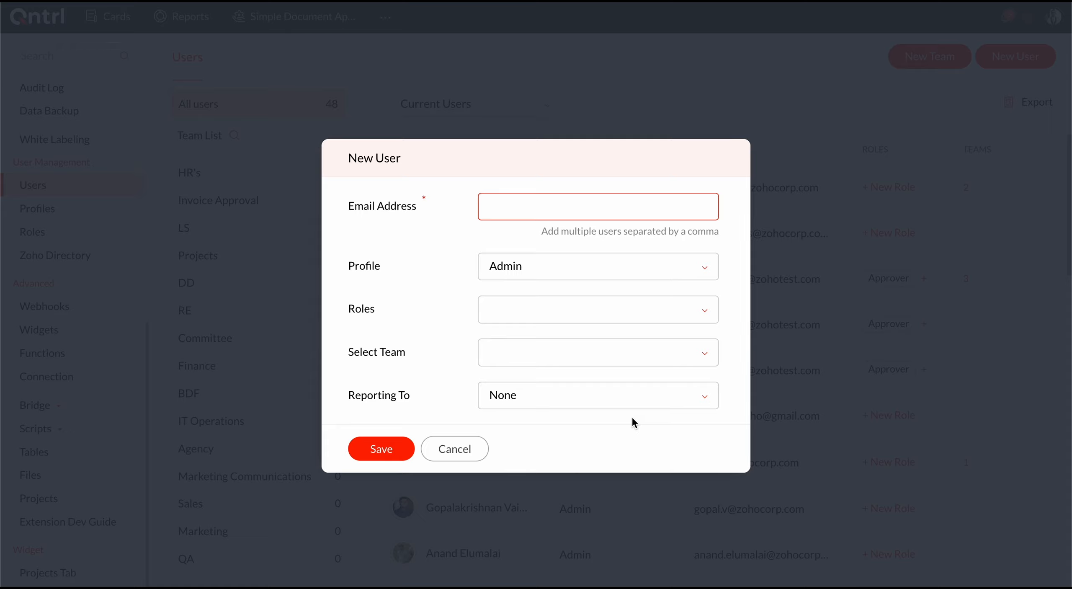
# Start adding a new user in the organization's user settings and set the user type to Lite Users
pyautogui.click(606, 270)
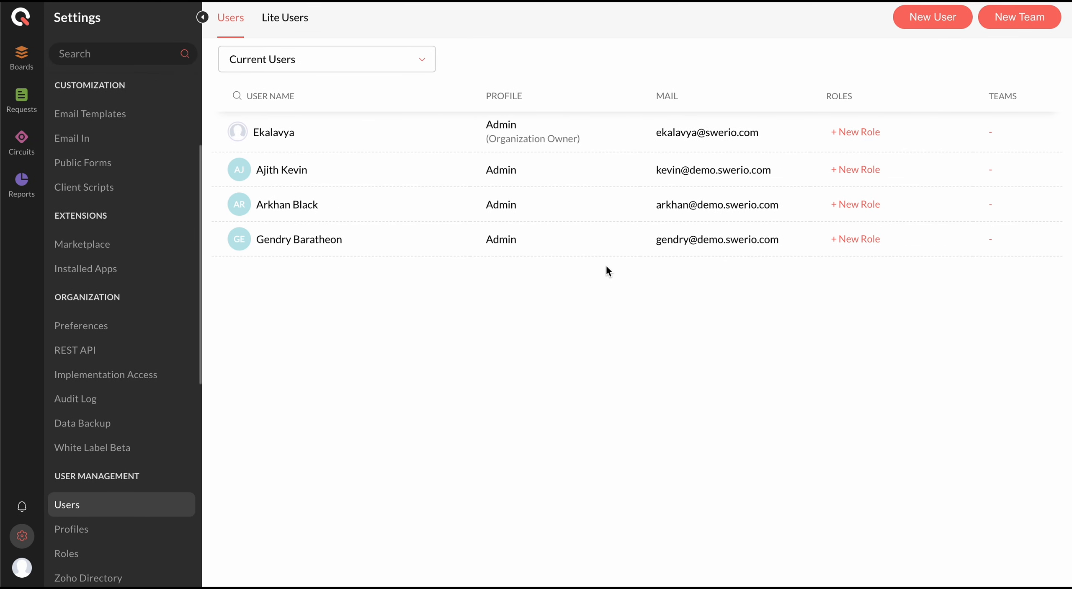
pyautogui.click(914, 17)
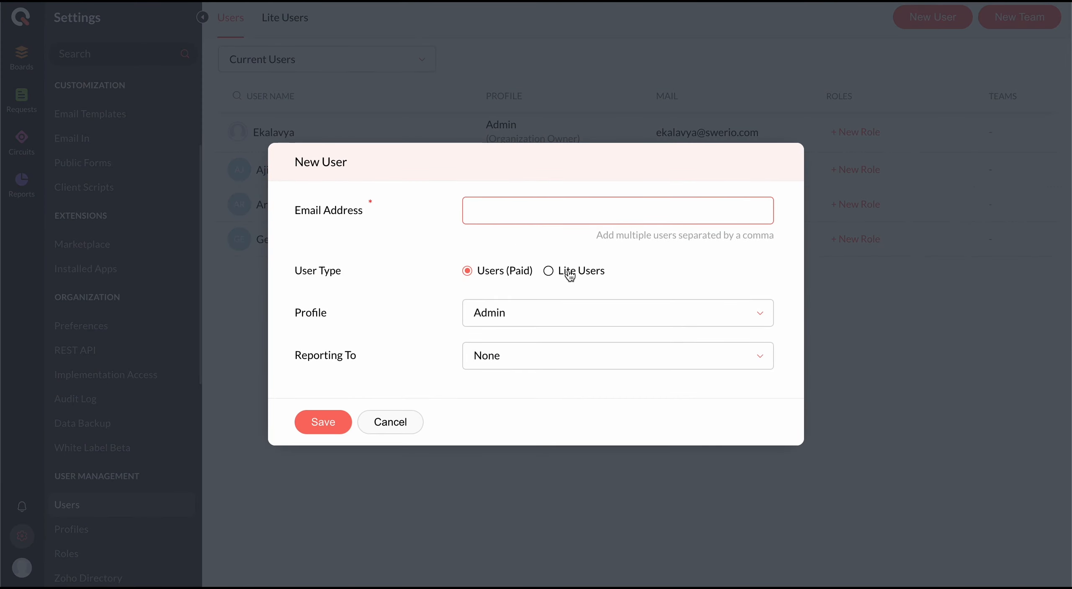
pyautogui.click(569, 275)
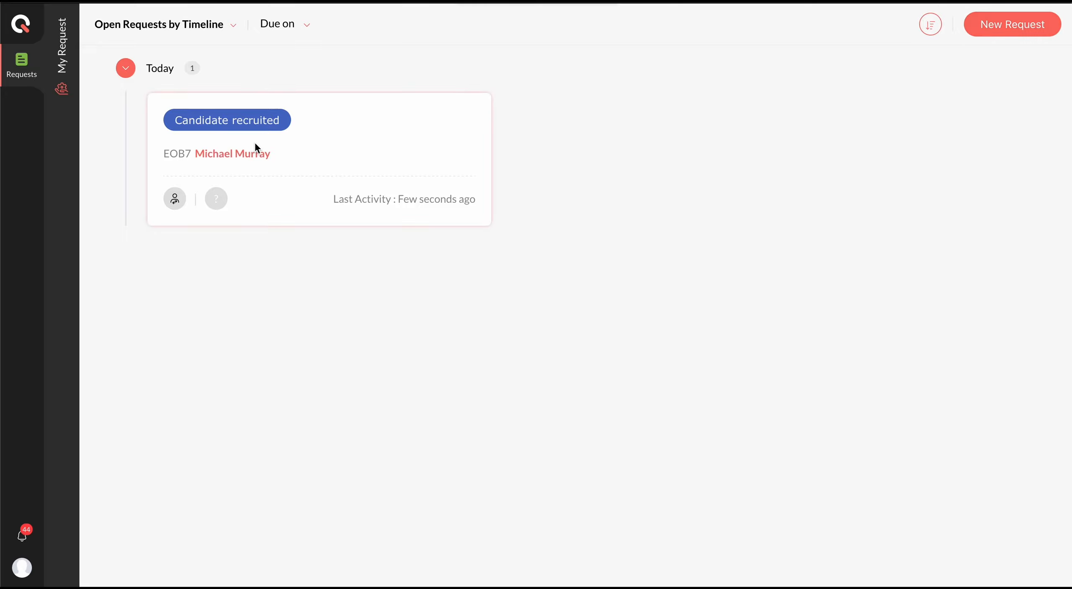
# Open the EOB-7 request in the Candidate recruited stage and review its next action and employee personal details
pyautogui.click(247, 154)
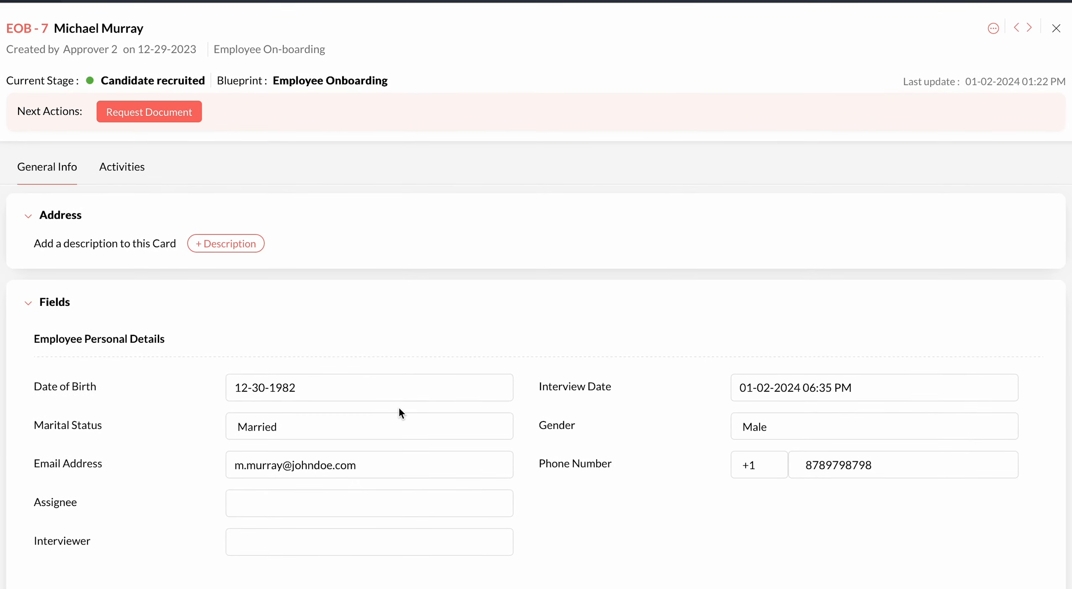
pyautogui.scroll(-1, 399, 408)
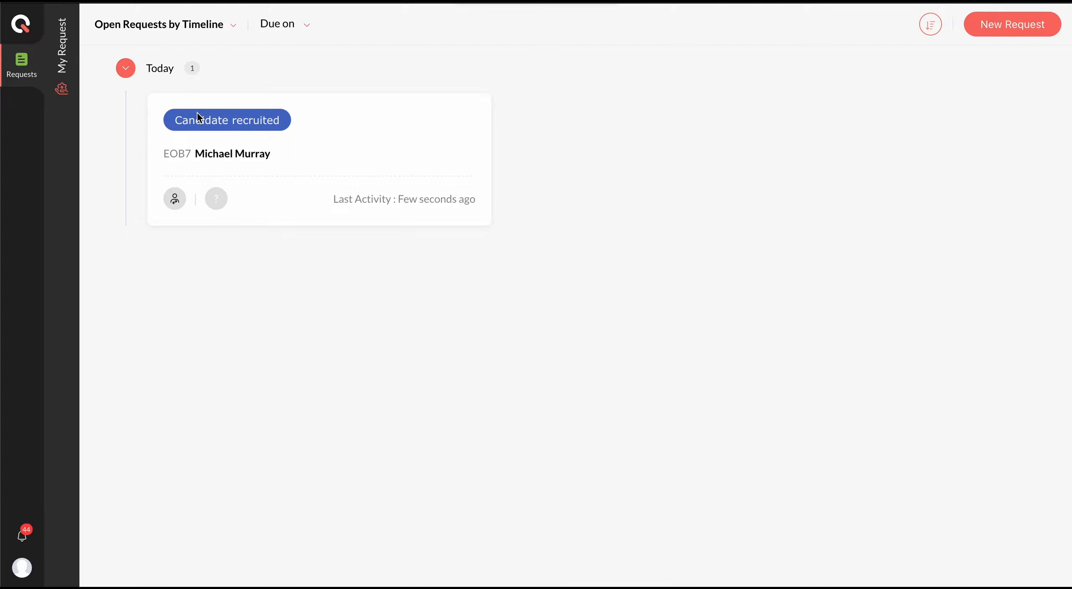
pyautogui.click(220, 154)
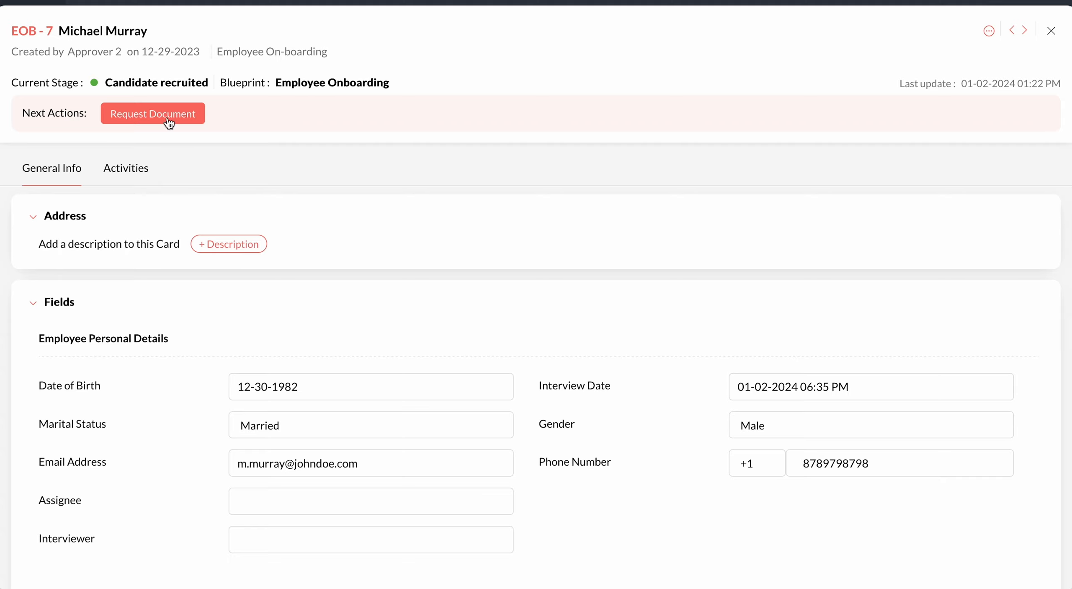
pyautogui.scroll(-2, 348, 326)
pyautogui.scroll(-1, 348, 331)
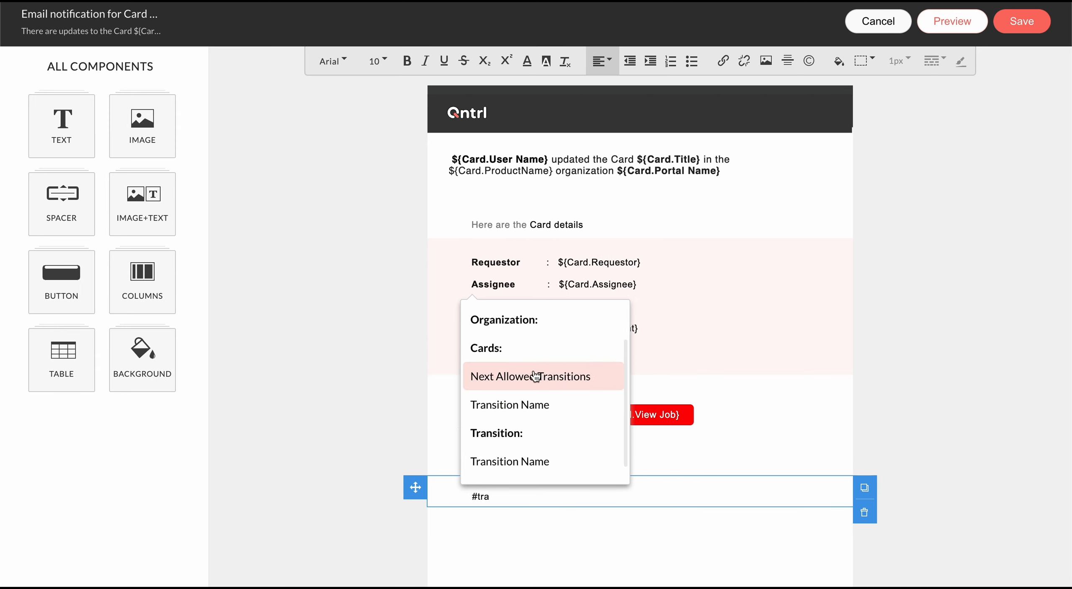
# Insert the Next Allowed Transitions placeholder into the text block below the card details in the email notification template
pyautogui.click(519, 375)
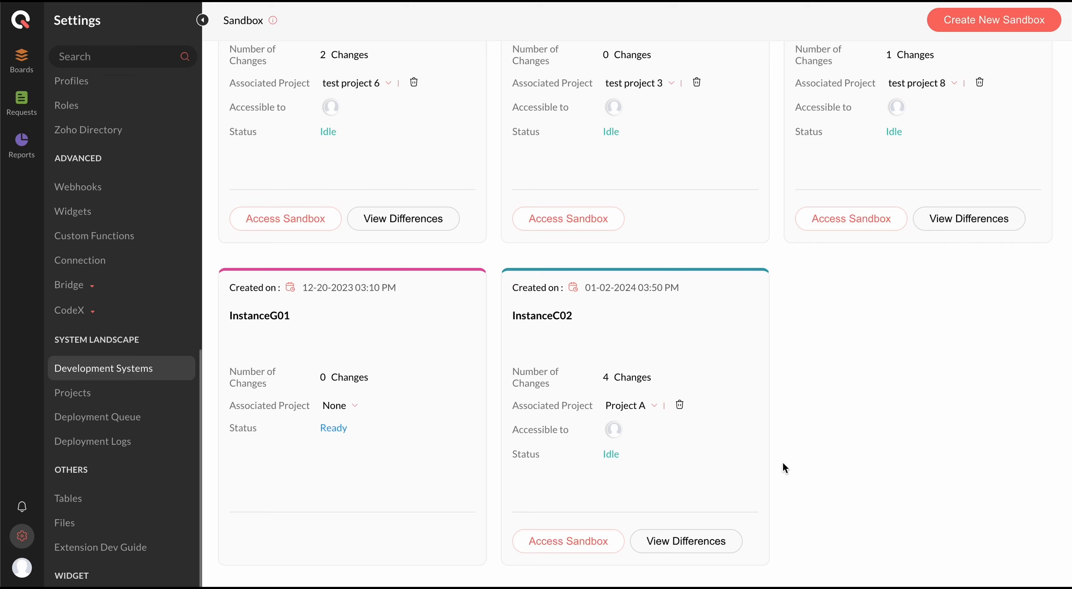
# Access the InstanceC02 sandbox associated with Project A to view its unsaved changes
pyautogui.click(589, 539)
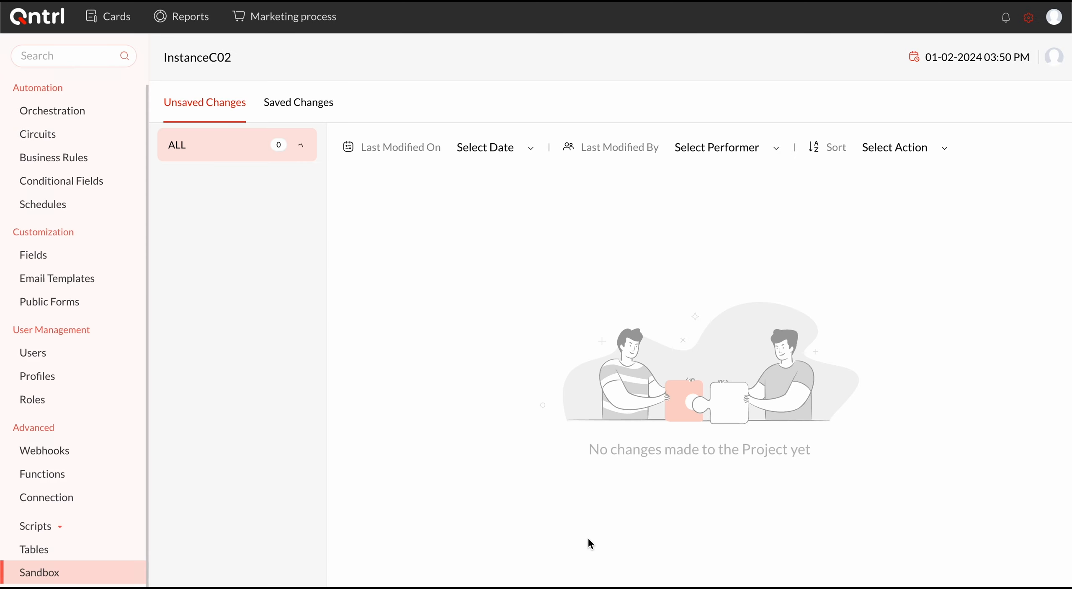